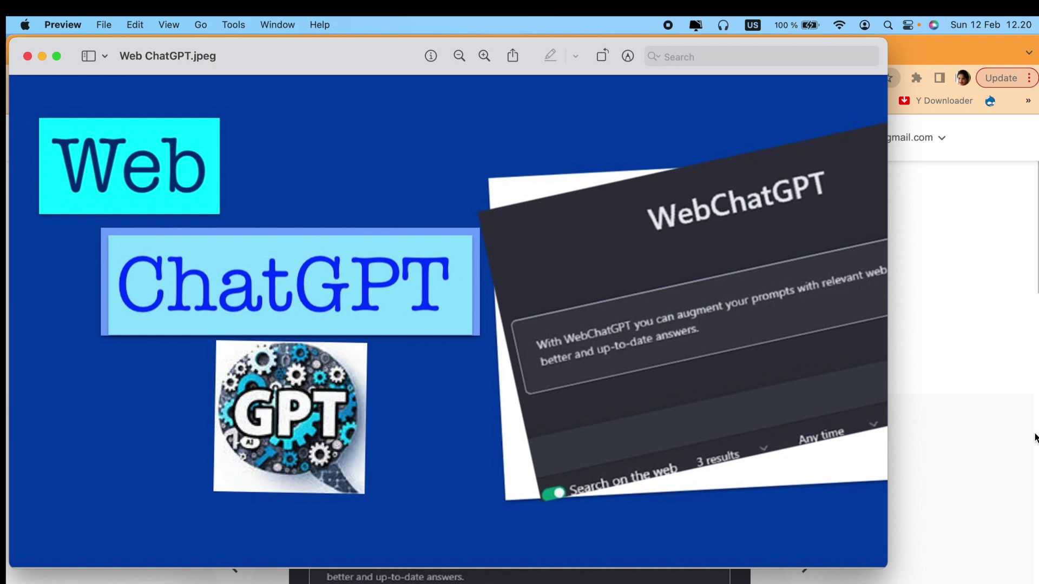
- Review the WebChatGPT listing in the Chrome Web Store and add the extension to Chrome
left_click(946, 268)
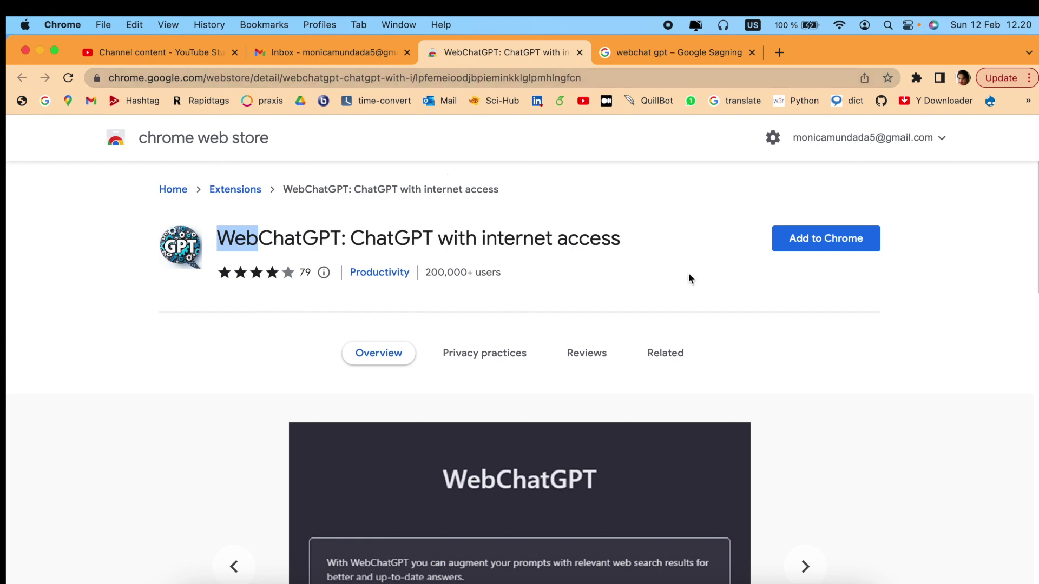
left_click(710, 285)
scroll(712, 340, "down", 2)
scroll(712, 340, "down", 2)
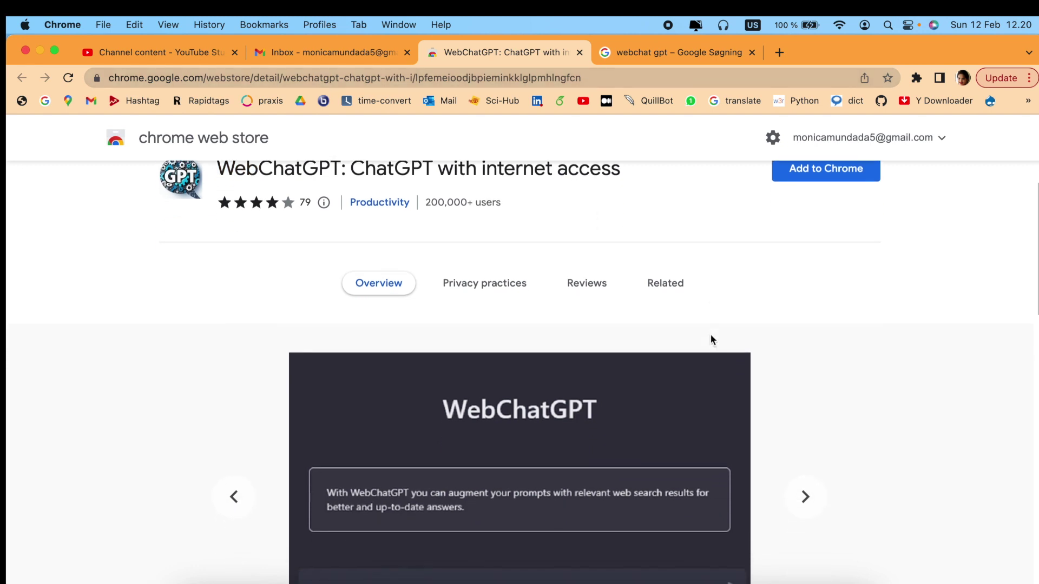
scroll(712, 340, "down", 7)
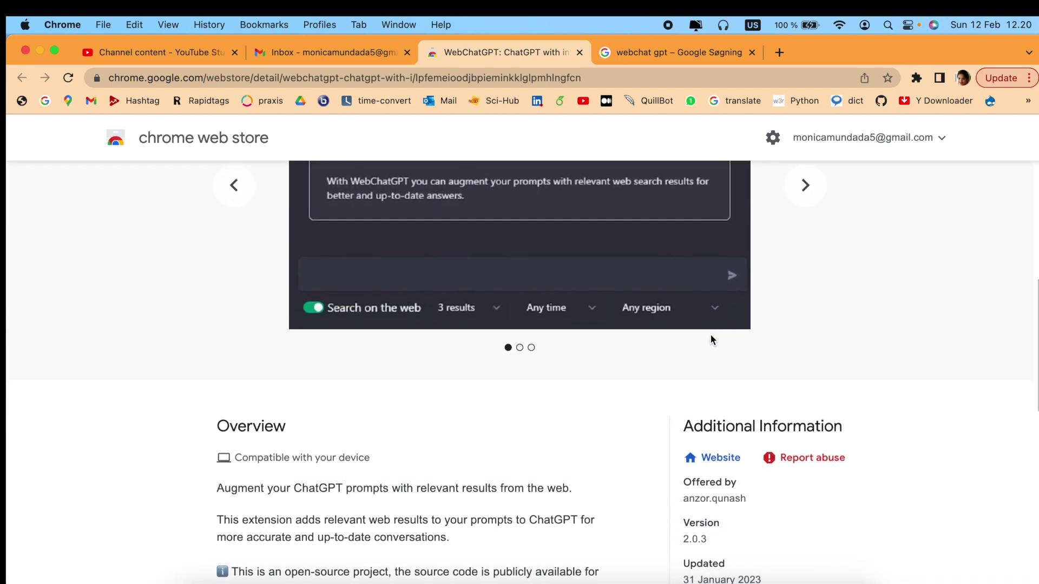
scroll(710, 340, "down", 3)
scroll(597, 391, "down", 1)
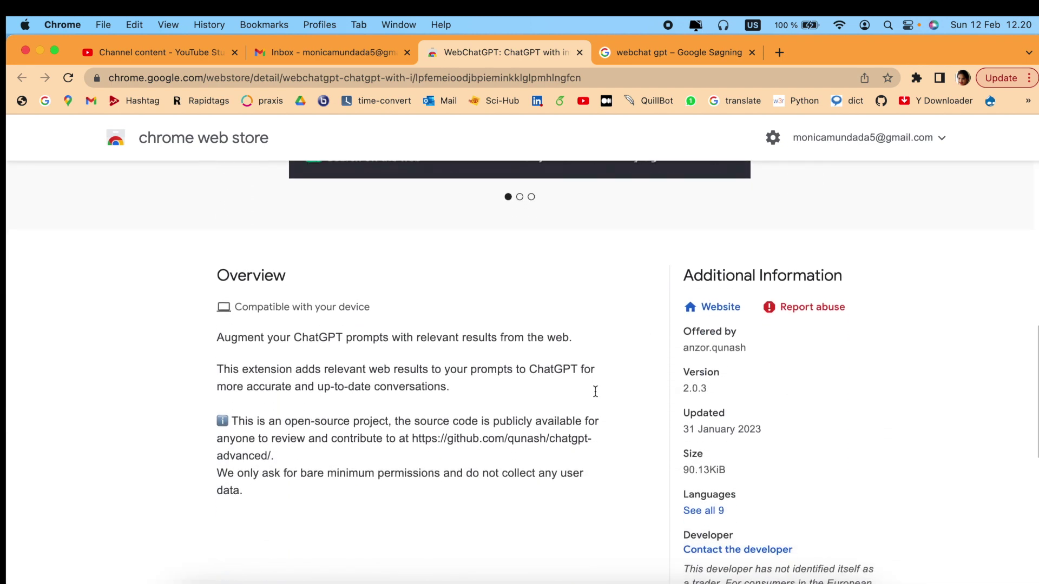
scroll(444, 459, "down", 1)
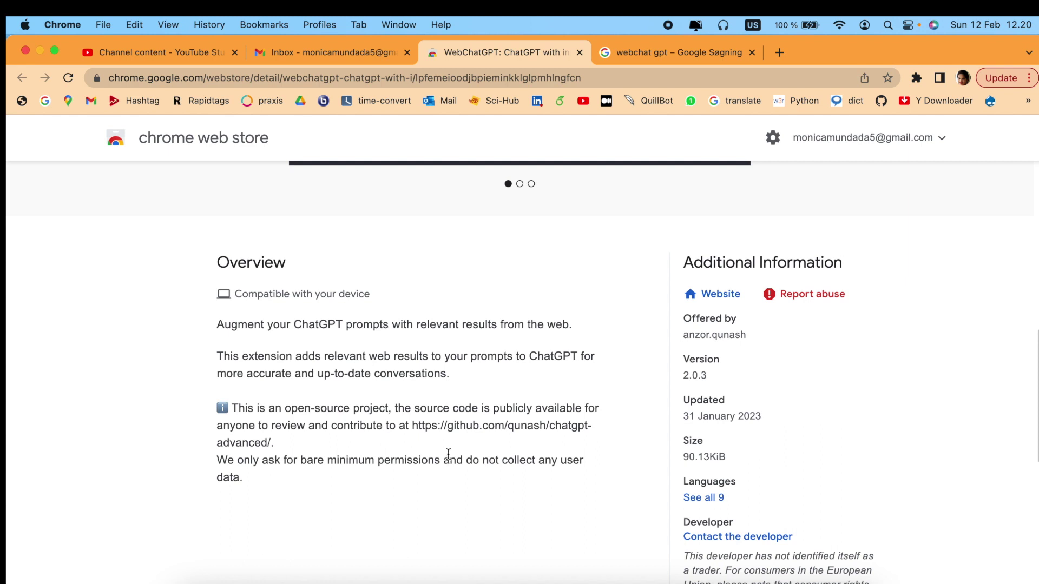
left_click_drag(438, 426, 619, 433)
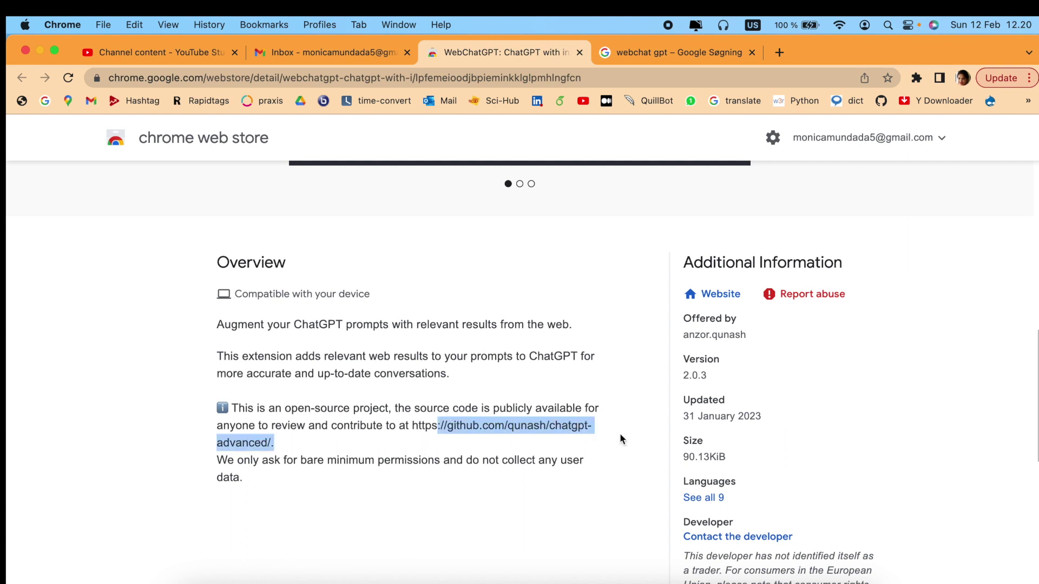
scroll(619, 433, "up", 10)
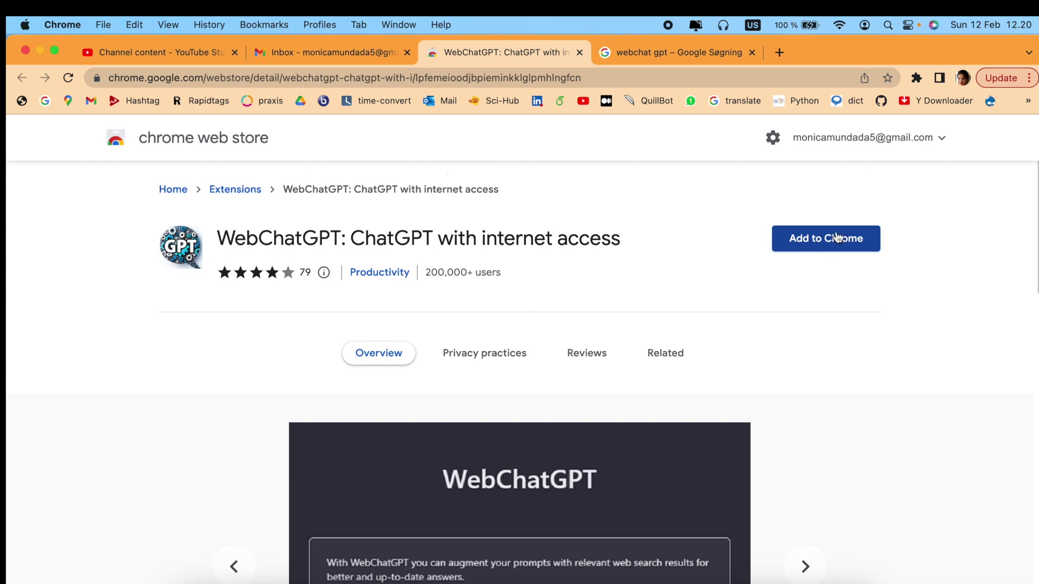
left_click(837, 245)
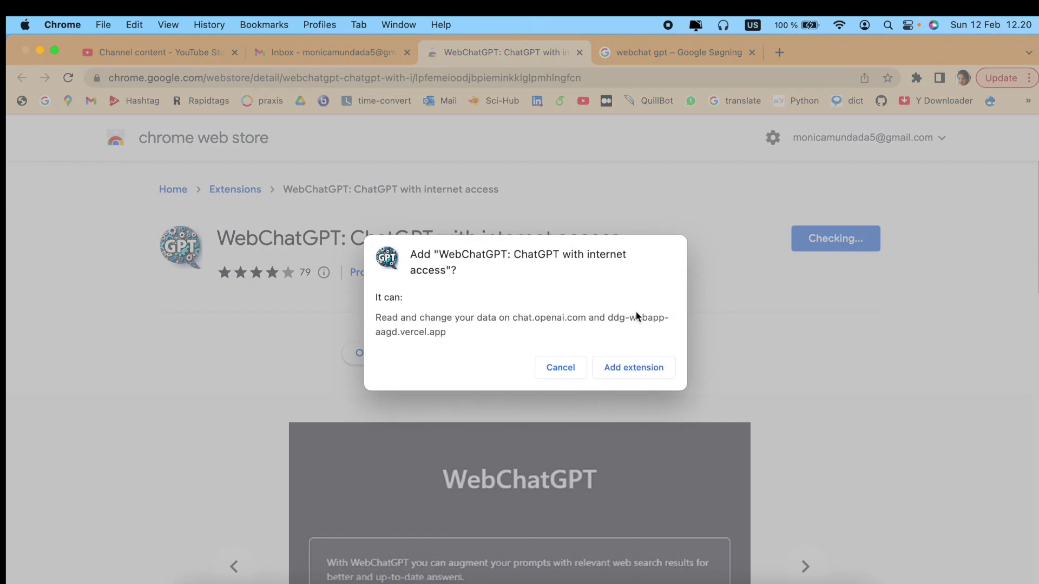
left_click(643, 368)
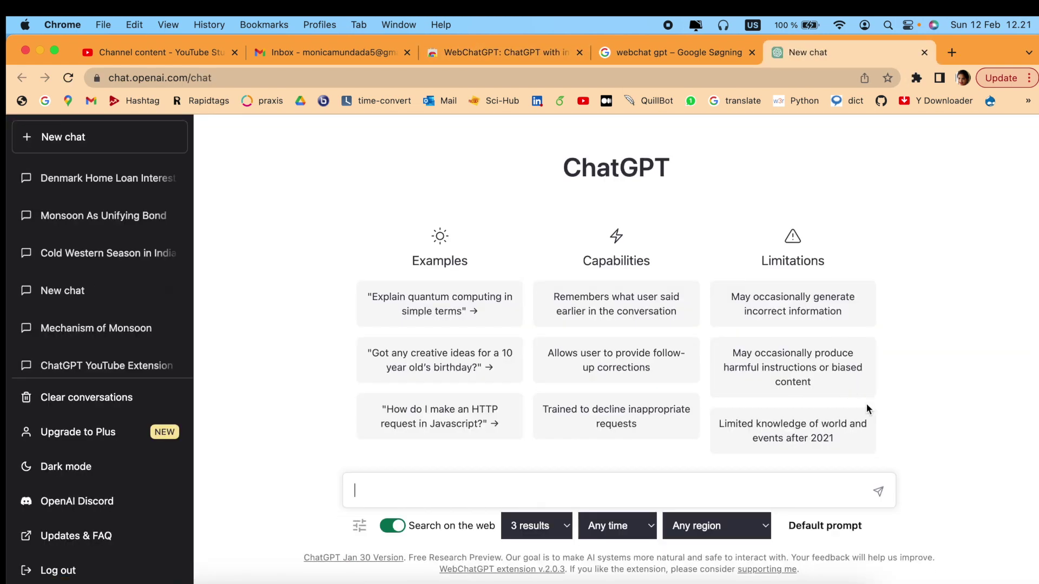
- Set the web search options to 3 results, Any time, and the Denmark region
left_click(560, 527)
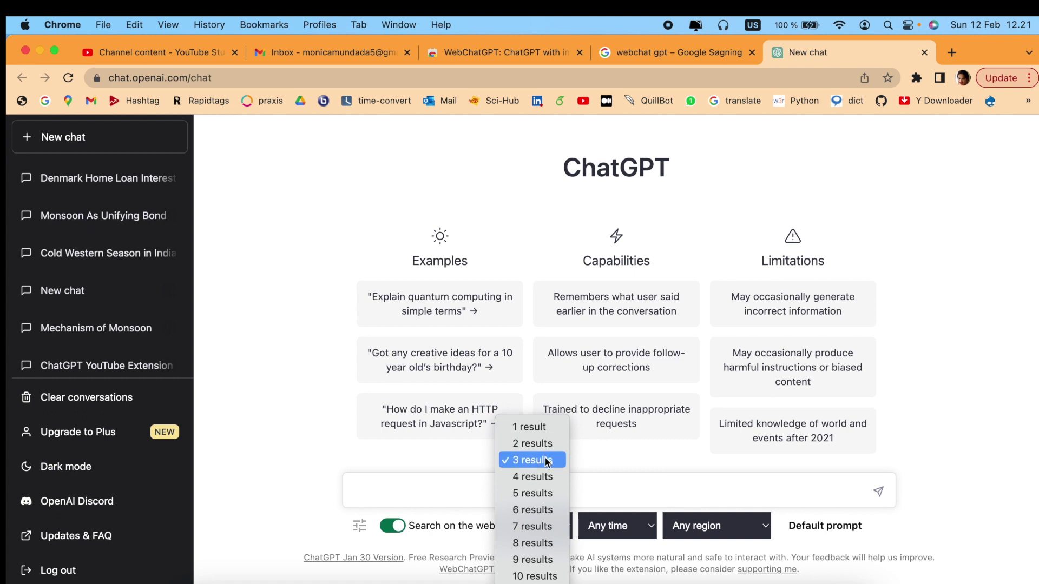
left_click(548, 461)
left_click(645, 527)
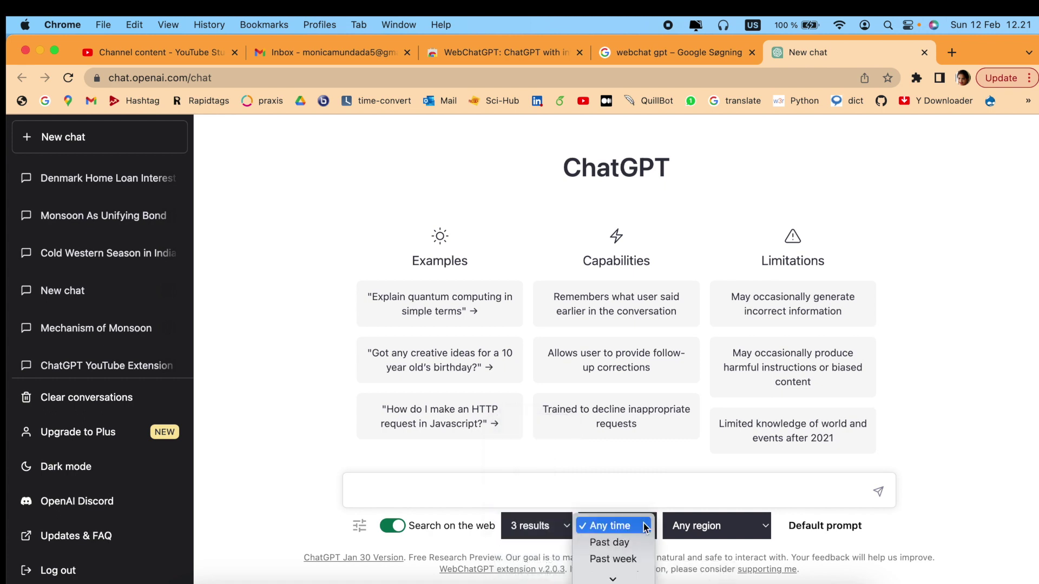
scroll(622, 544, "down", 1)
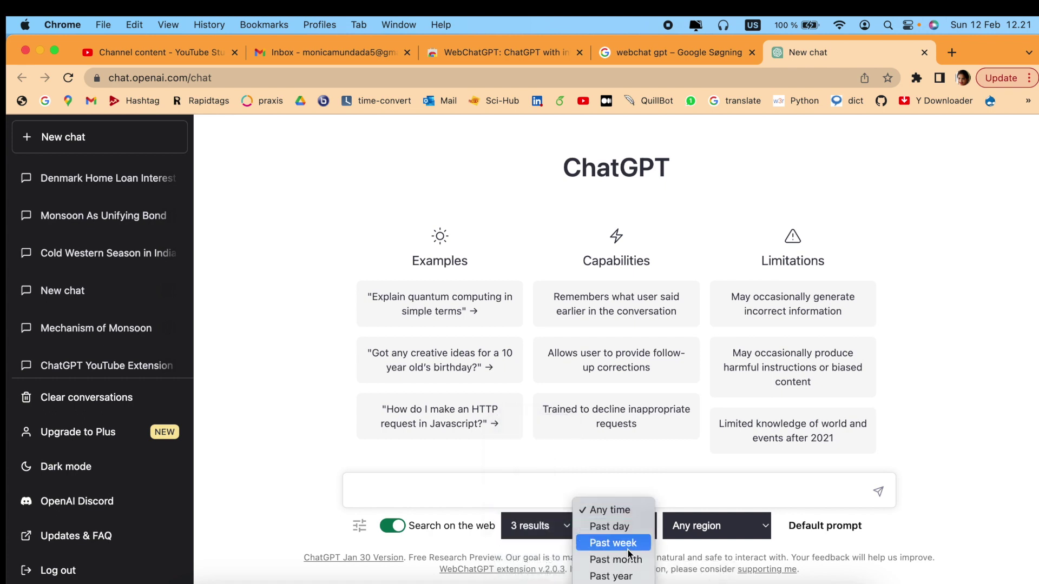
left_click(632, 512)
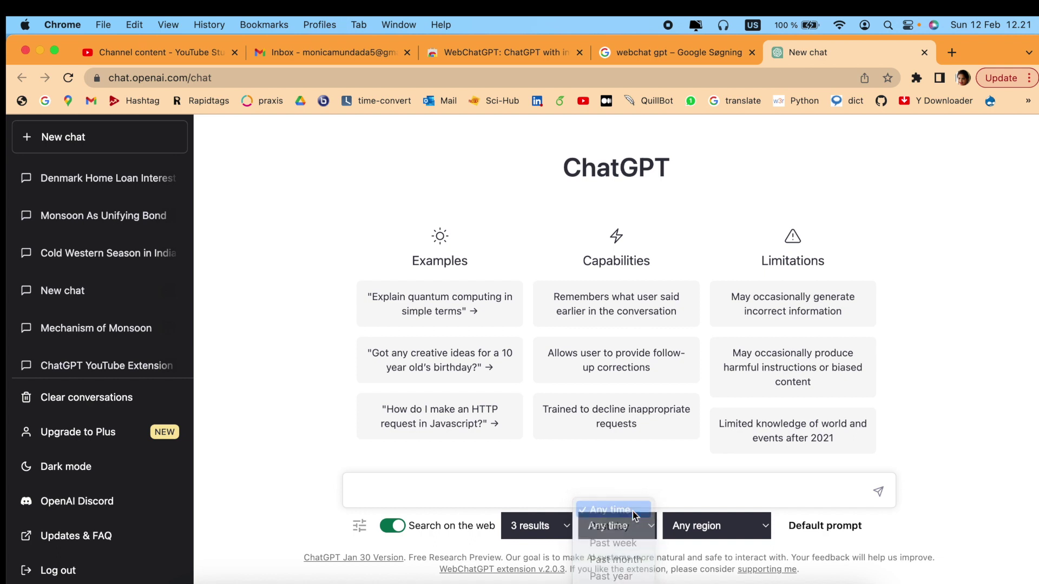
left_click(716, 532)
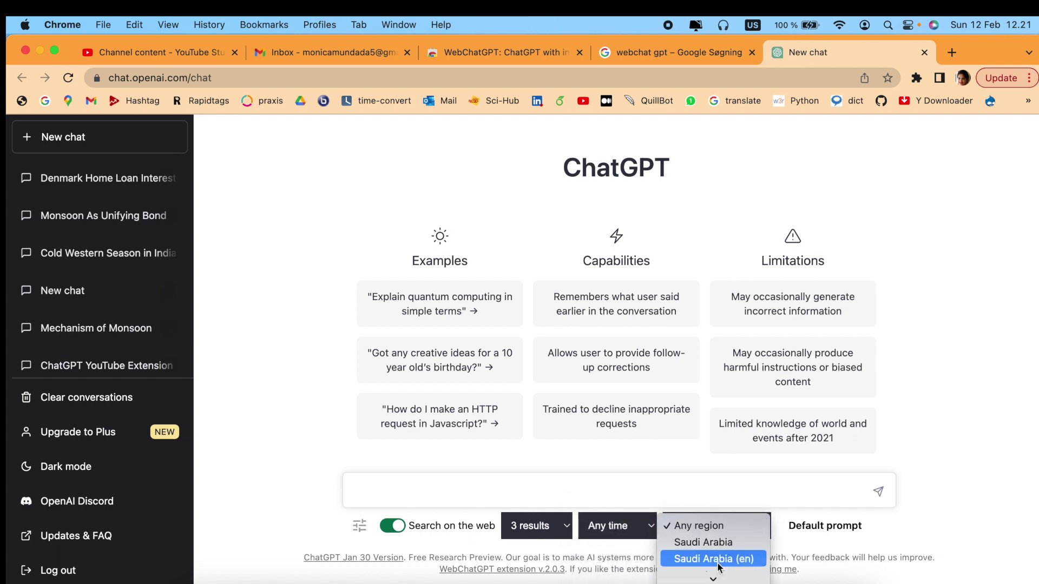
scroll(719, 560, "down", 3)
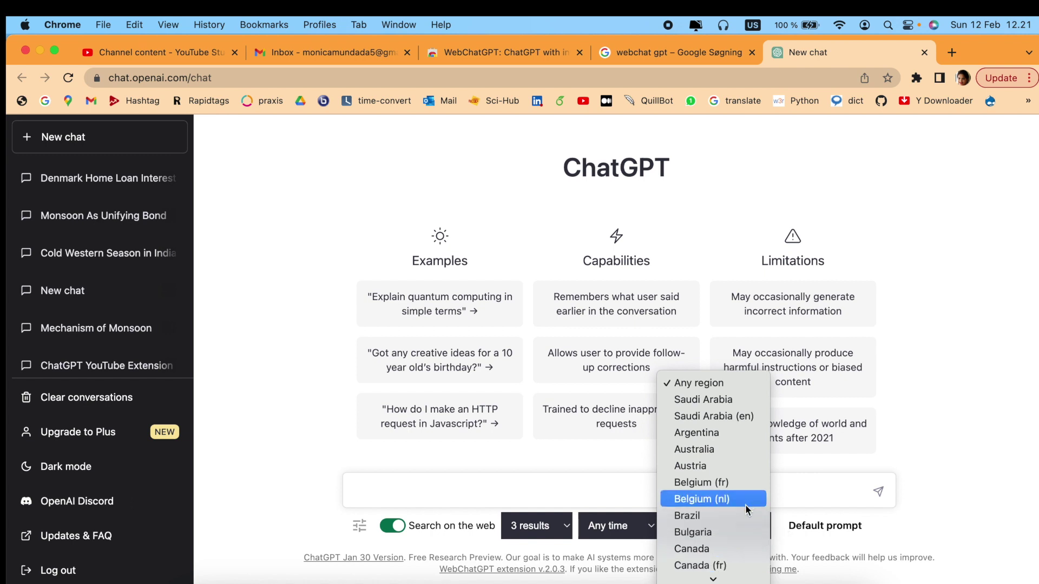
scroll(745, 505, "down", 3)
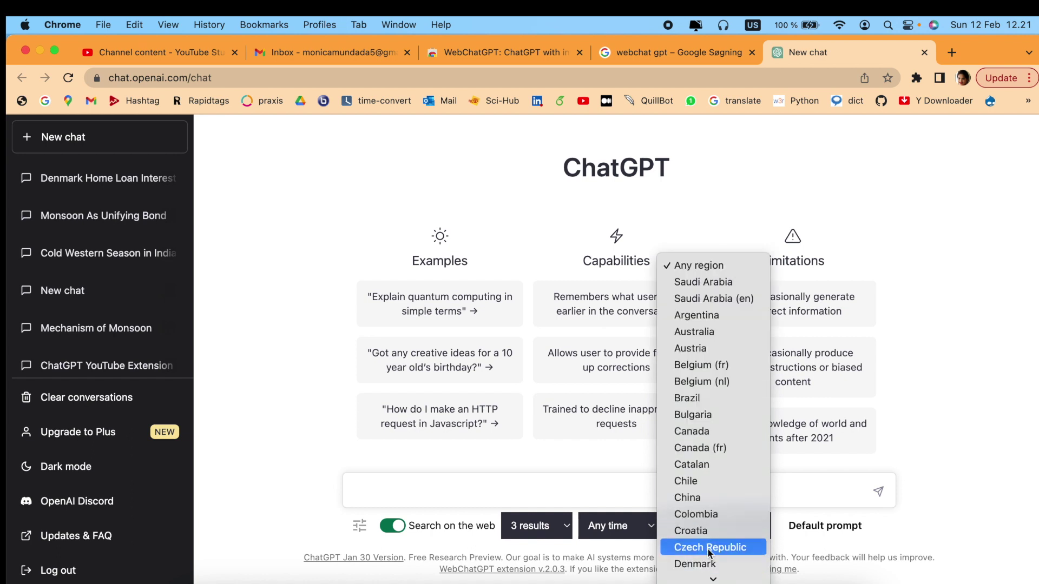
left_click(700, 563)
- Ask ChatGPT 'what is the inflation rate in denmark' with web search enabled
left_click(517, 496)
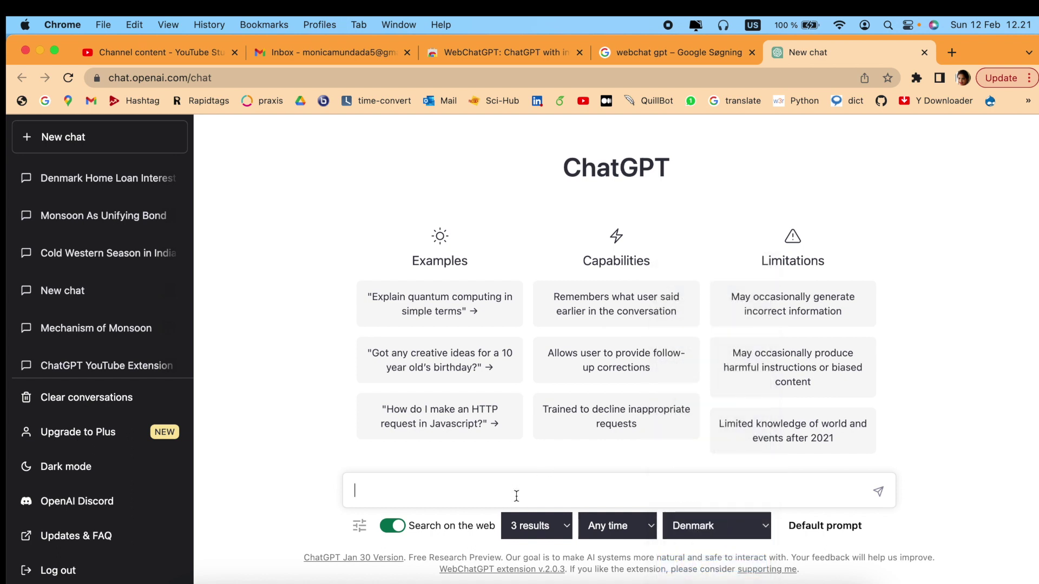
type("what is the in")
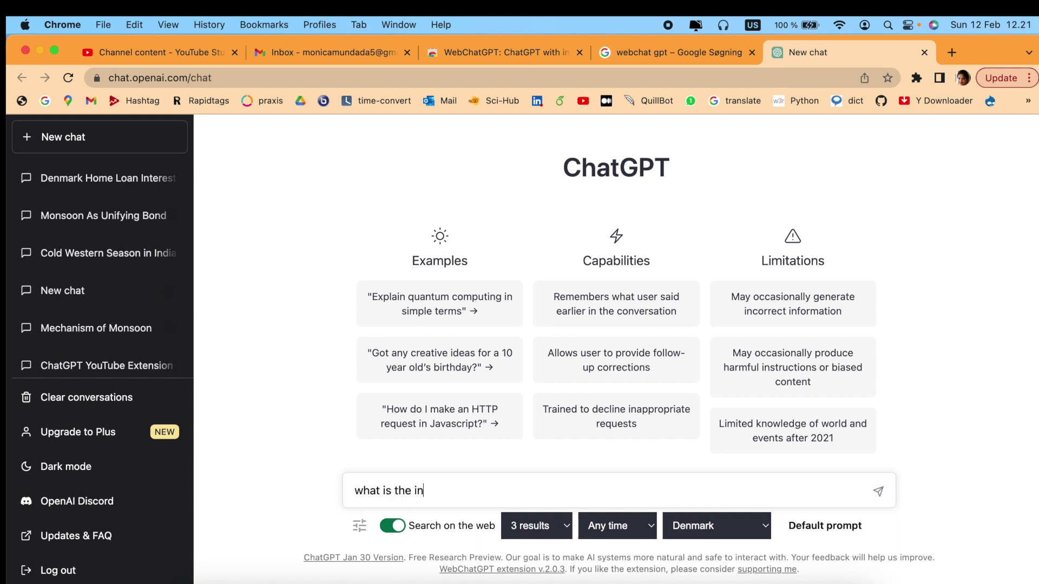
type("flation rate in denmark")
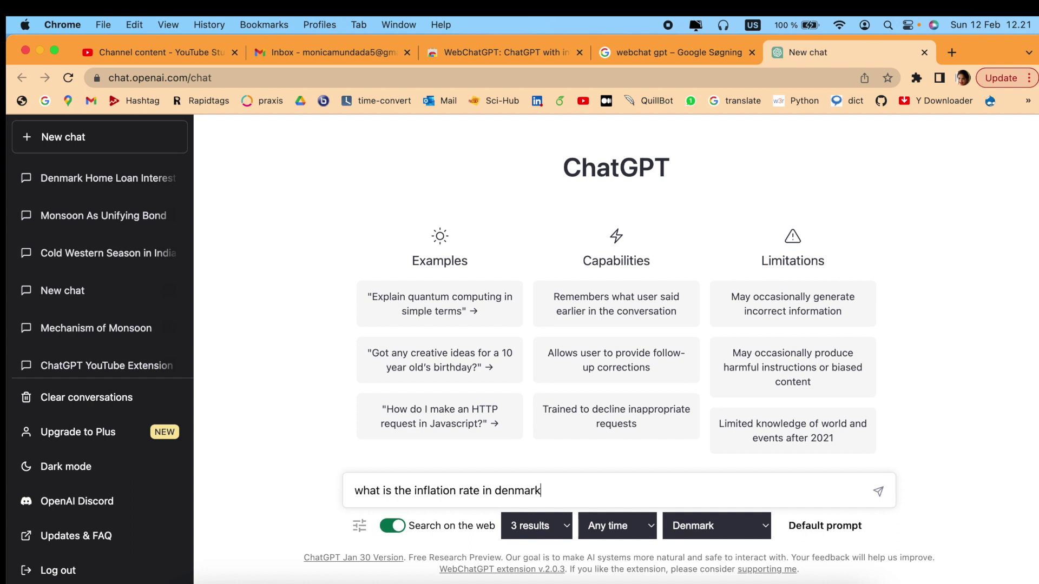
left_click(877, 493)
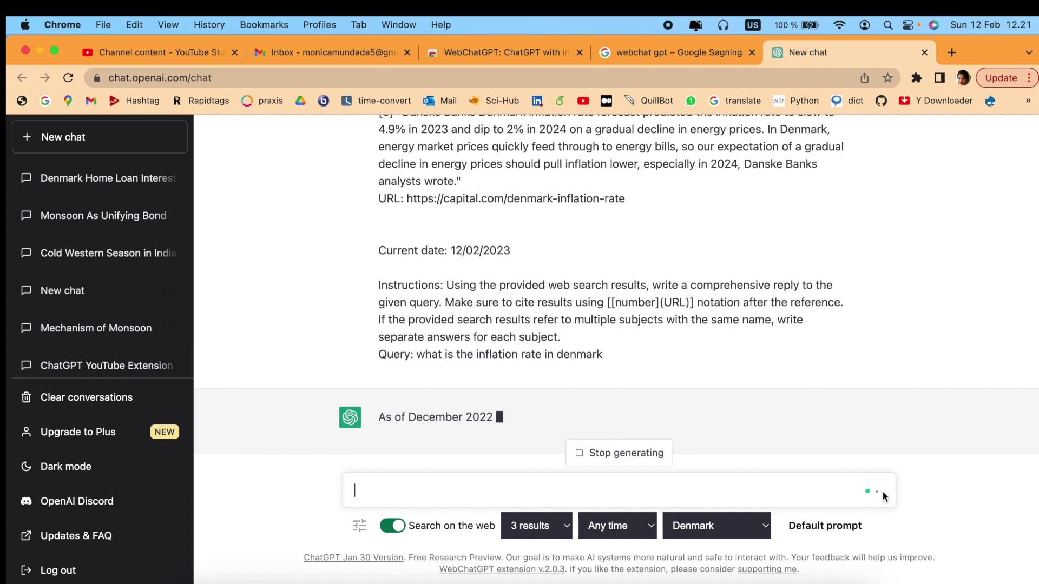
- Scroll the reply and highlight the first cited web search result with its source
scroll(867, 236, "up", 3)
scroll(867, 238, "up", 2)
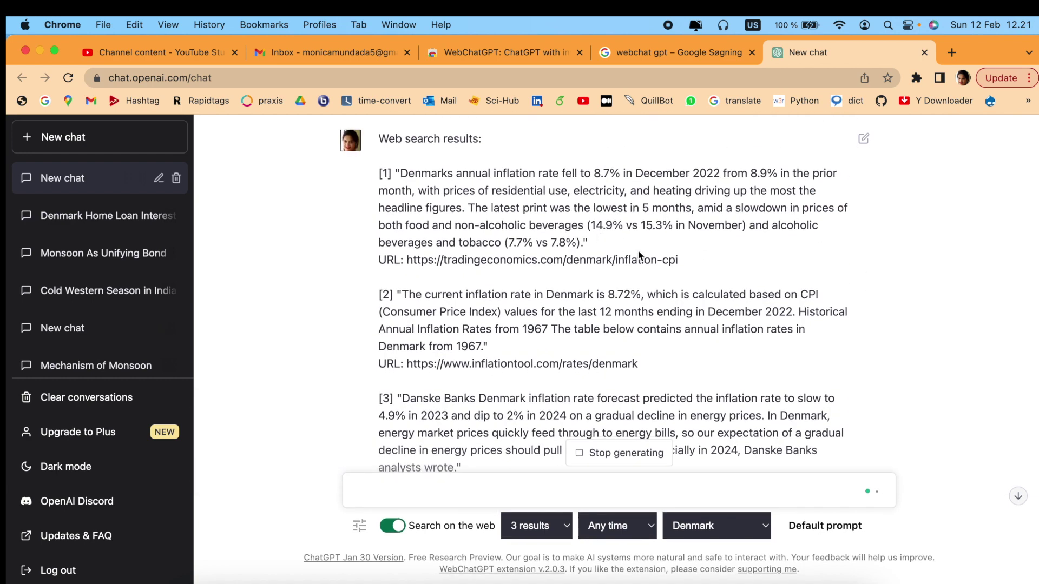
left_click_drag(696, 265, 340, 203)
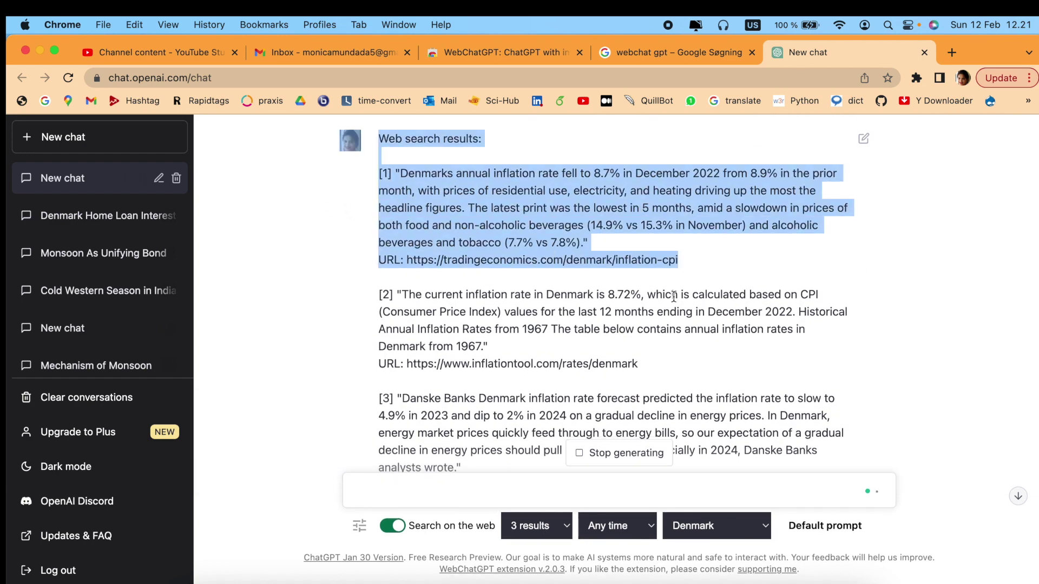
scroll(673, 297, "down", 1)
scroll(704, 299, "down", 6)
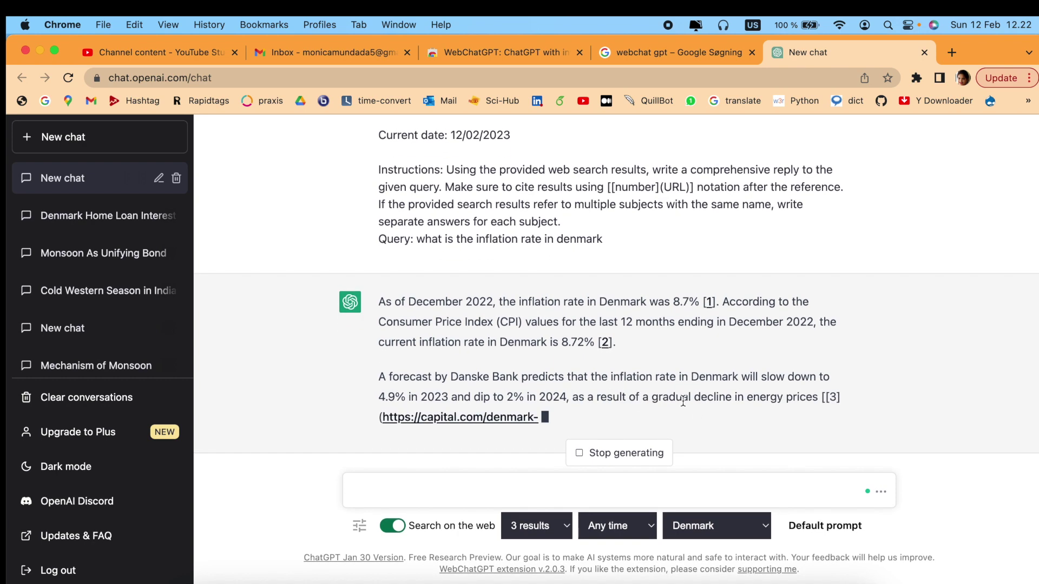
- Scroll through the three web search results and compare them with the answer
scroll(683, 400, "up", 3)
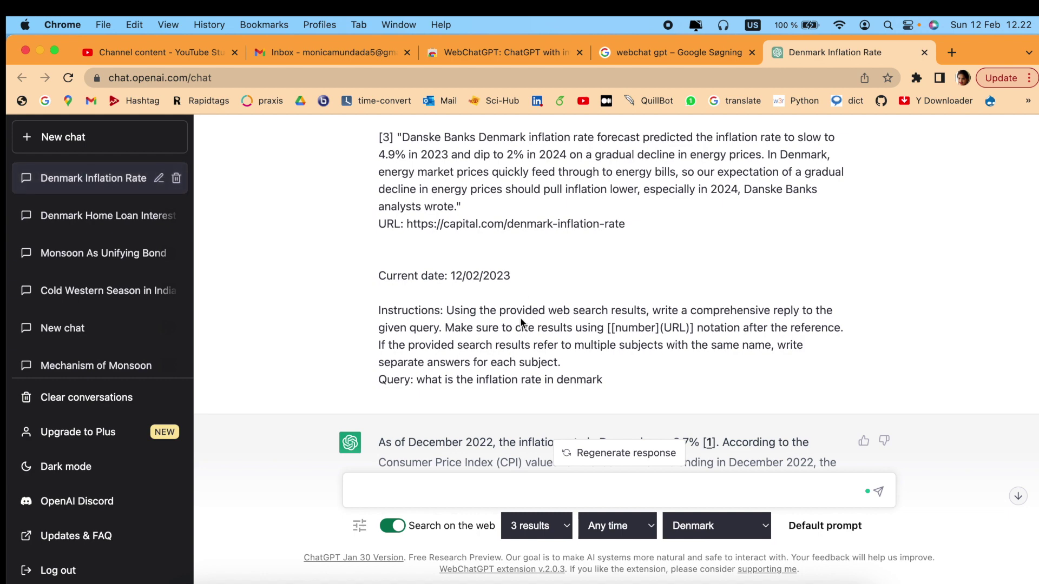
scroll(521, 317, "up", 1)
scroll(648, 398, "up", 3)
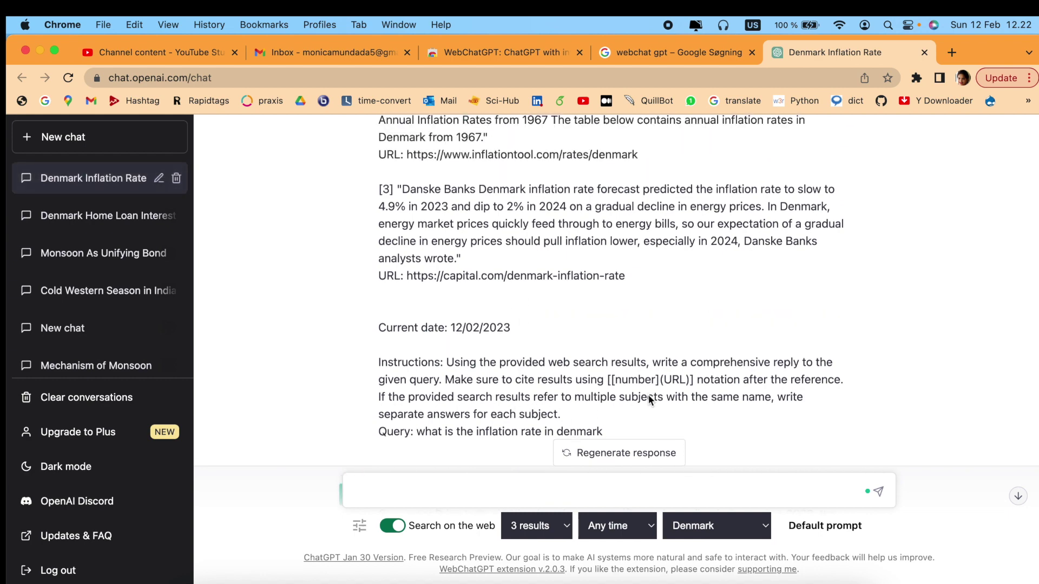
scroll(598, 307, "up", 2)
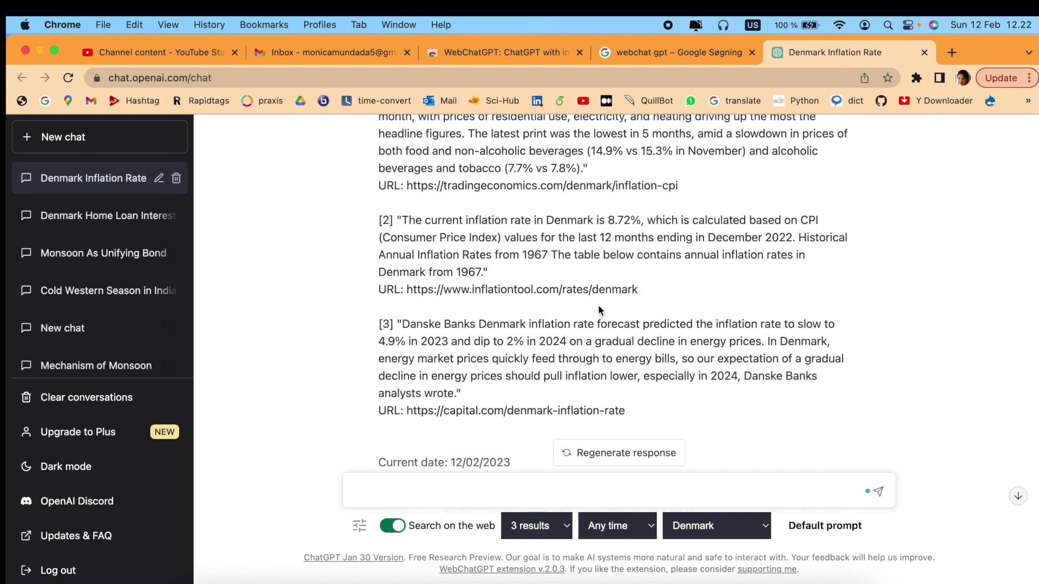
left_click_drag(632, 411, 414, 224)
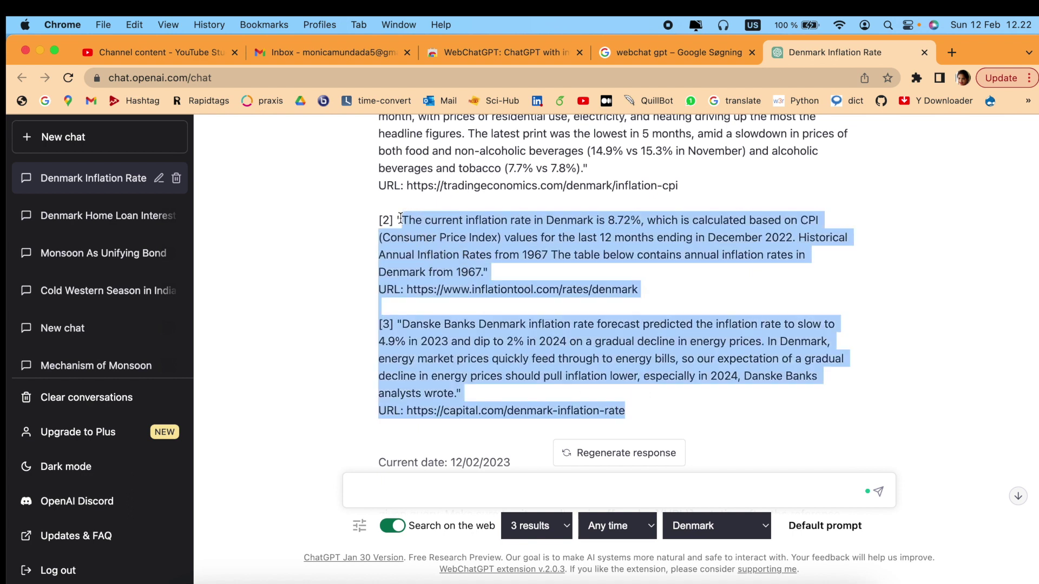
scroll(421, 219, "up", 3)
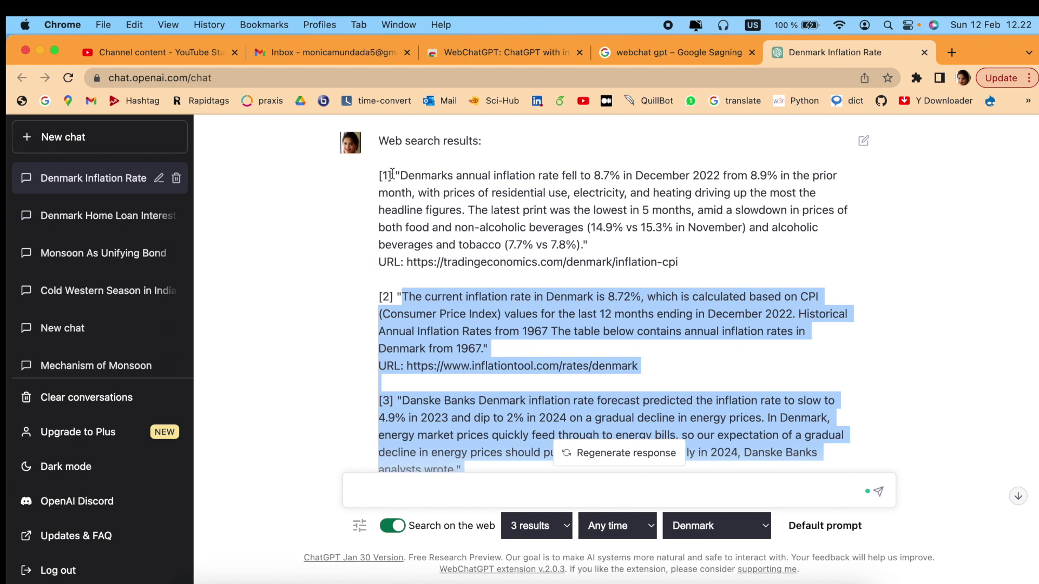
left_click(1001, 319)
scroll(988, 350, "down", 10)
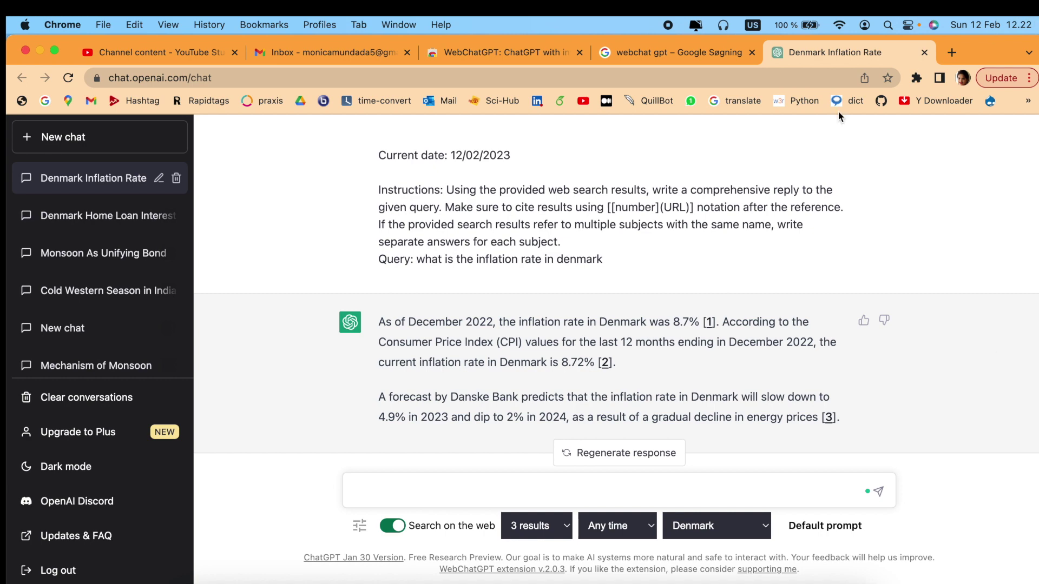
scroll(668, 265, "up", 5)
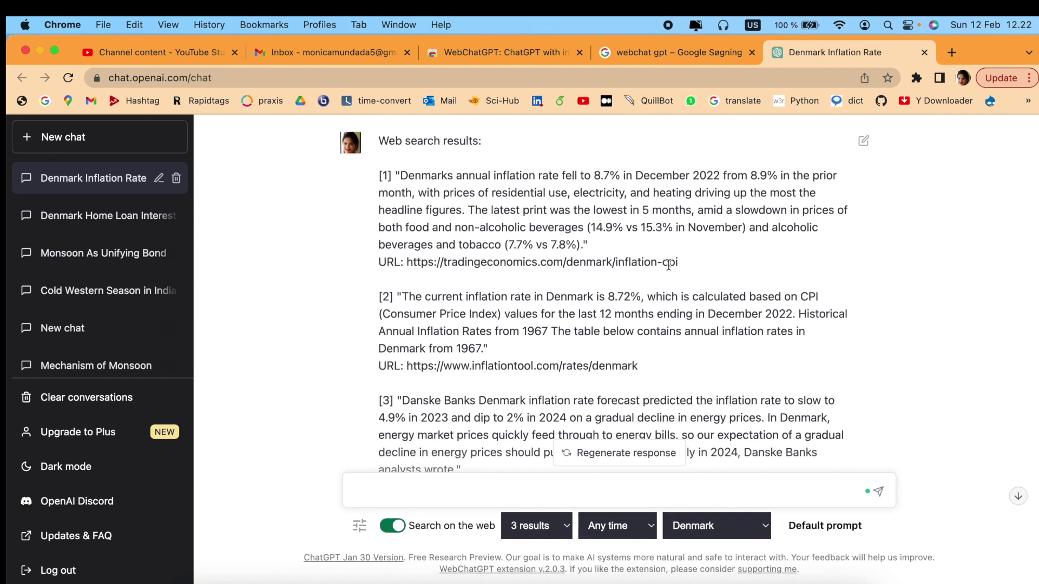
scroll(669, 265, "down", 5)
- Select and copy the query line 'what is the inflation rate in denmark'
left_click_drag(597, 259, 415, 261)
left_click_drag(605, 261, 418, 259)
key("super+c")
- Search Google for the copied query in a new tab
left_click(952, 52)
key("super+v")
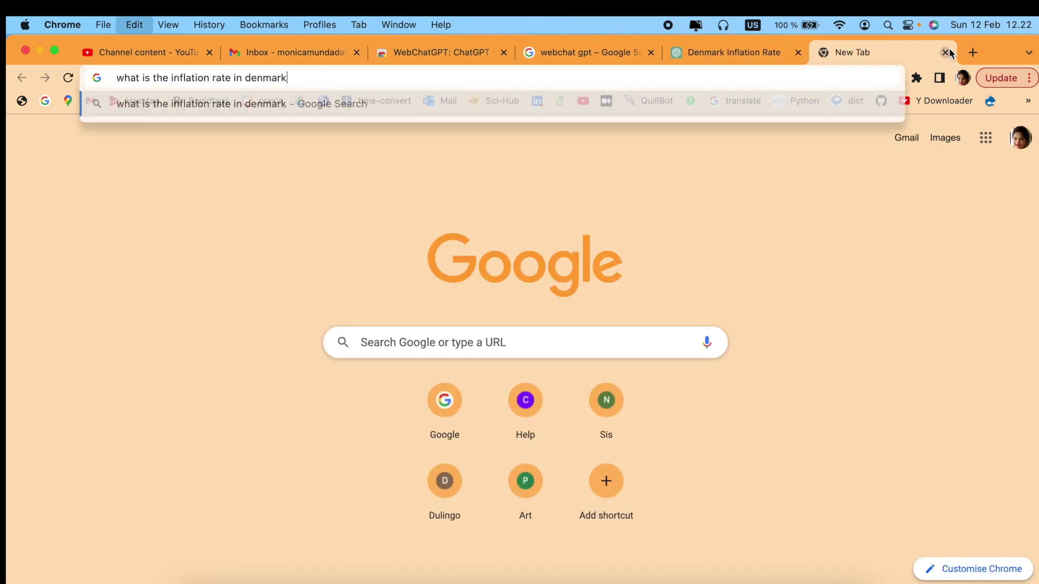
key("Return")
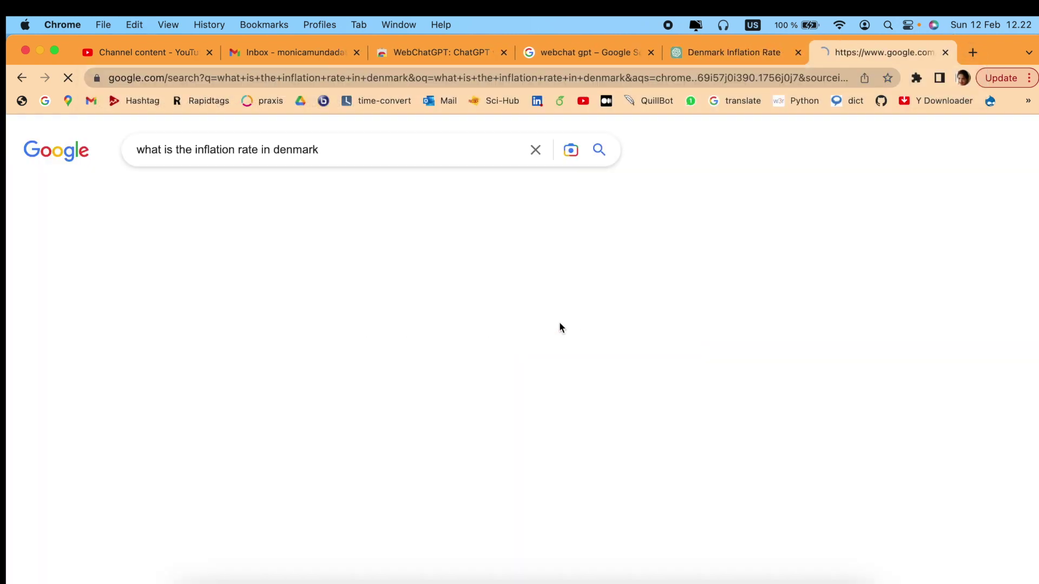
- Look over the Google results, then go back to the Denmark Inflation Rate chat
scroll(560, 325, "down", 13)
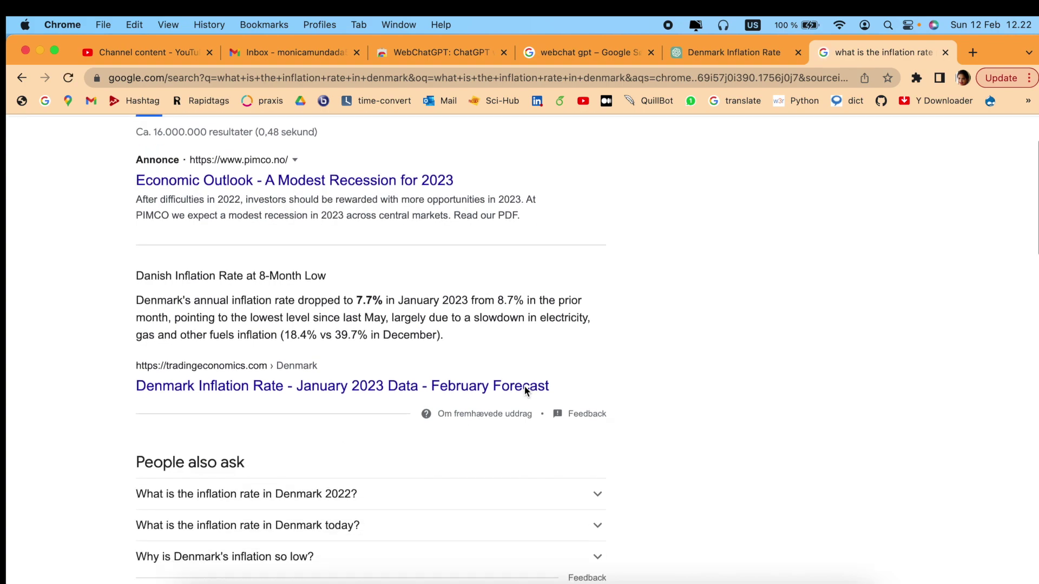
scroll(525, 391, "down", 12)
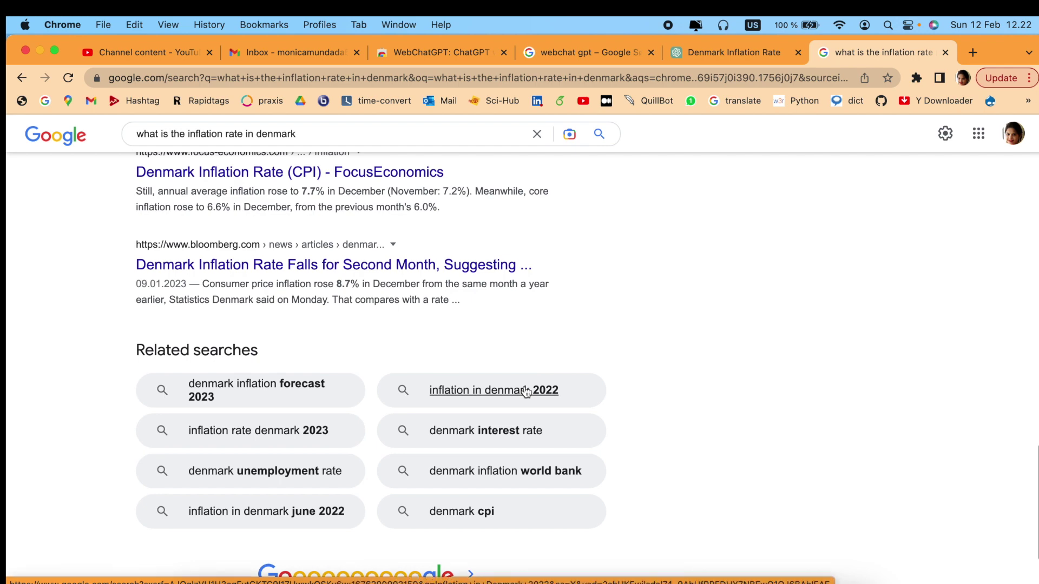
scroll(763, 309, "up", 2)
left_click(735, 51)
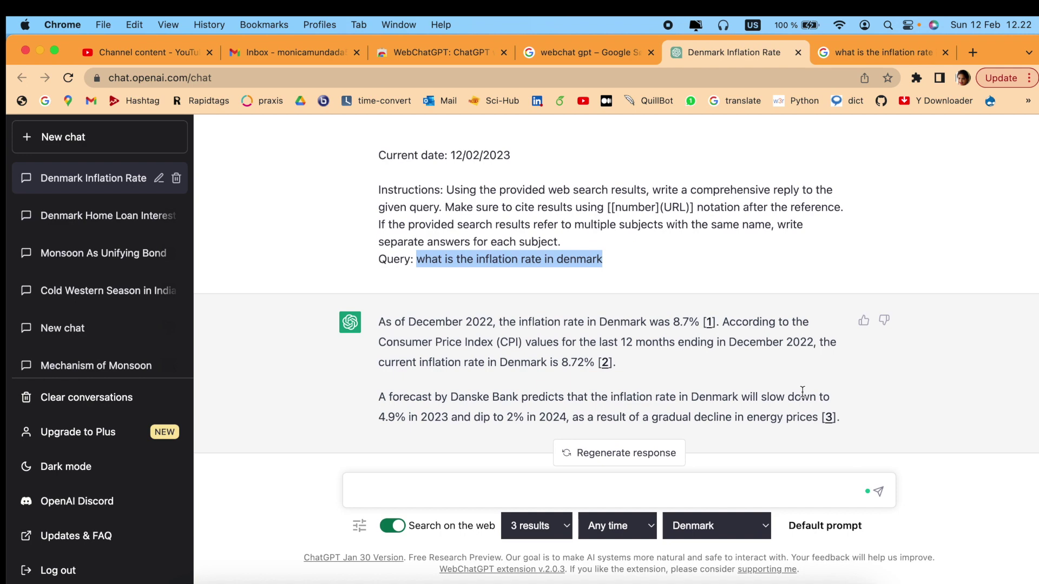
scroll(802, 390, "up", 10)
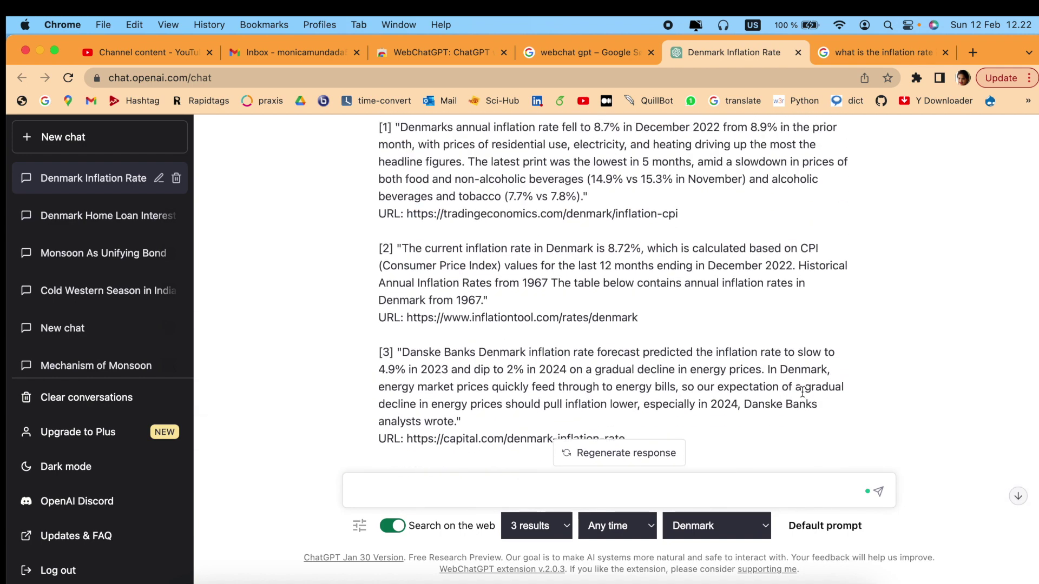
scroll(802, 391, "up", 1)
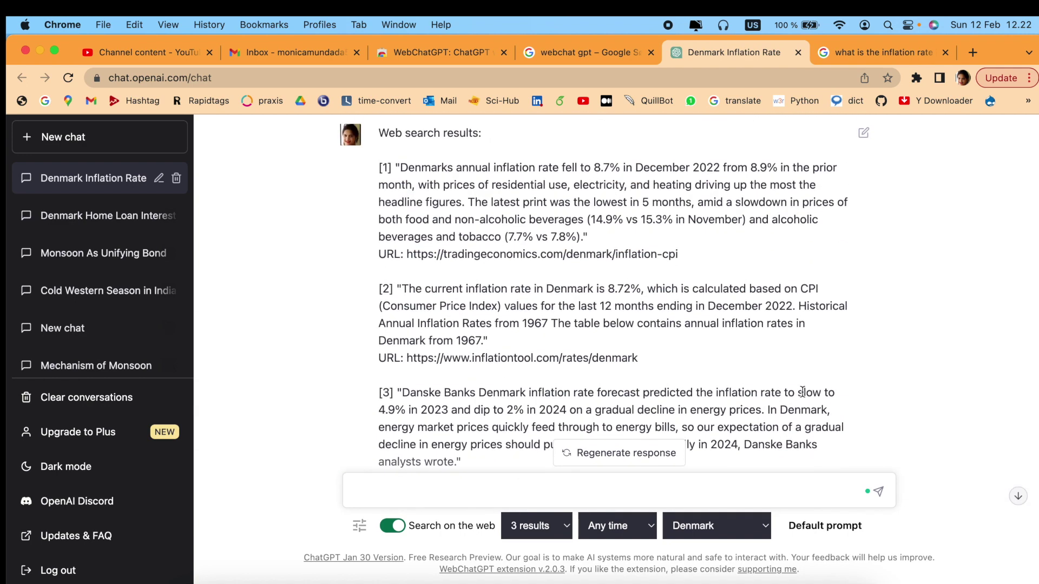
left_click_drag(580, 237, 383, 167)
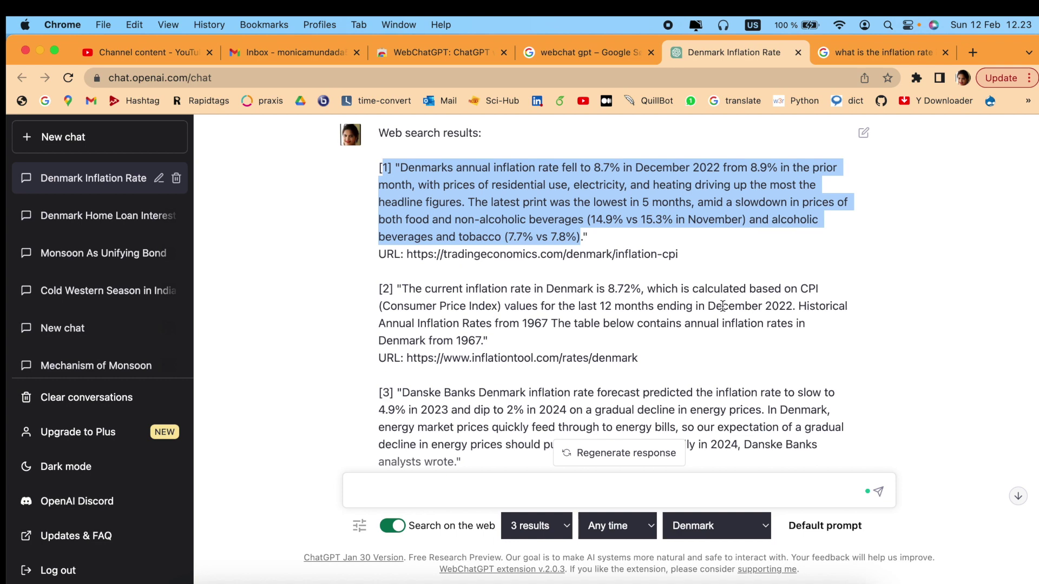
scroll(956, 309, "down", 10)
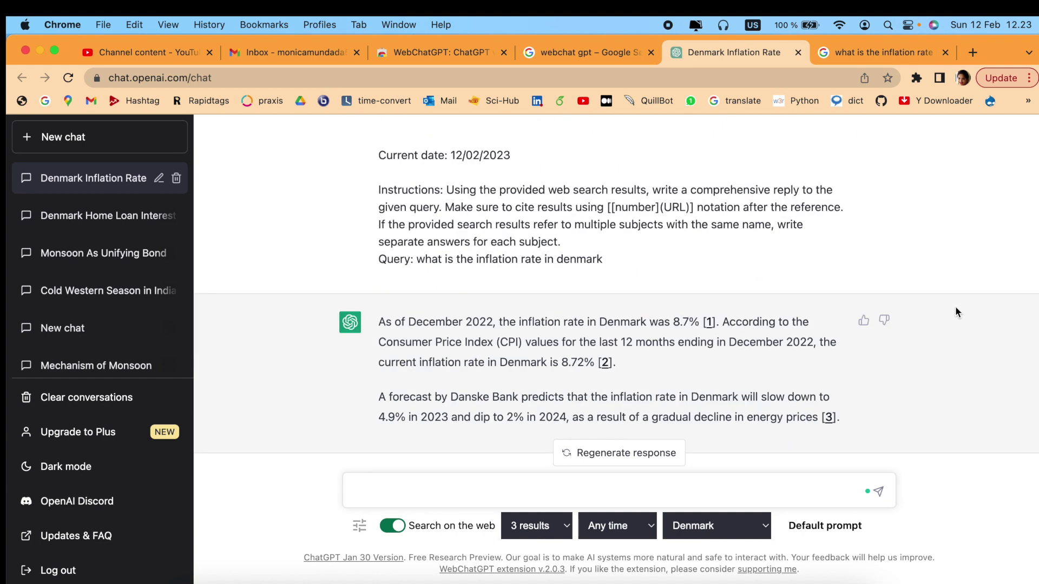